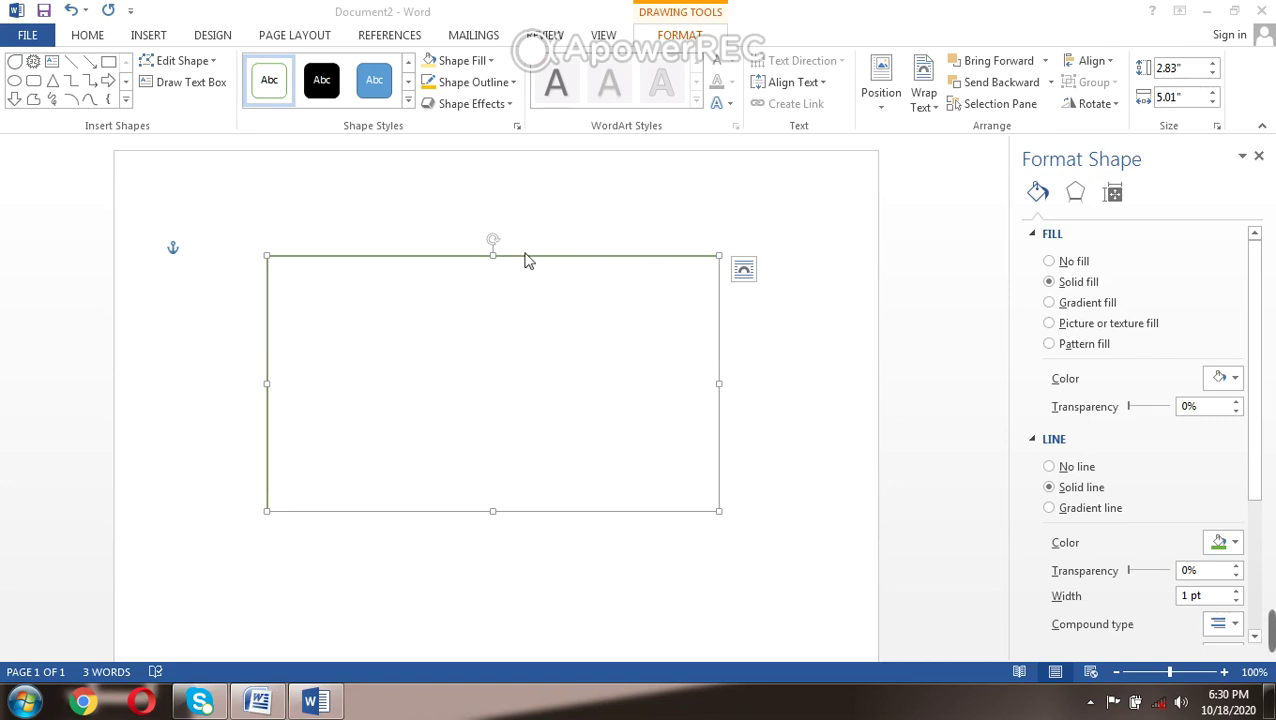
# Set the rectangle's Shape Height to 4.5" and Shape Width to 5".
pyautogui.click(1188, 68)
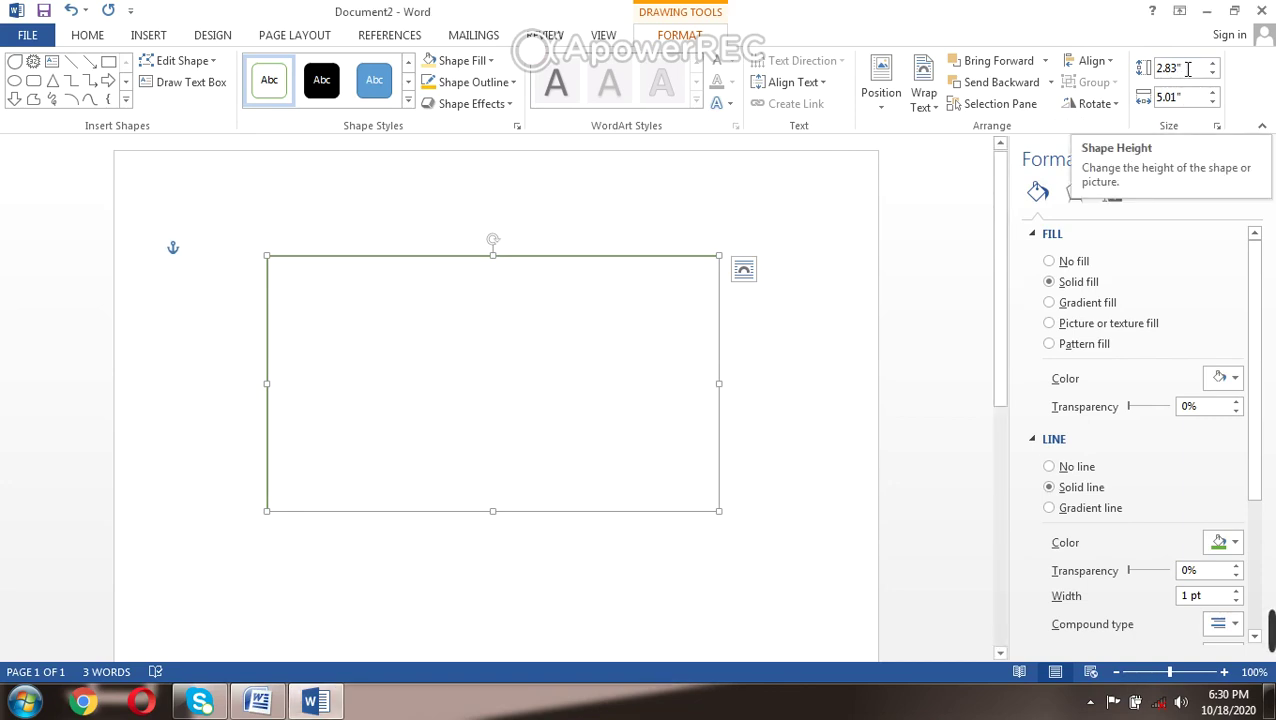
pyautogui.doubleClick(1188, 68)
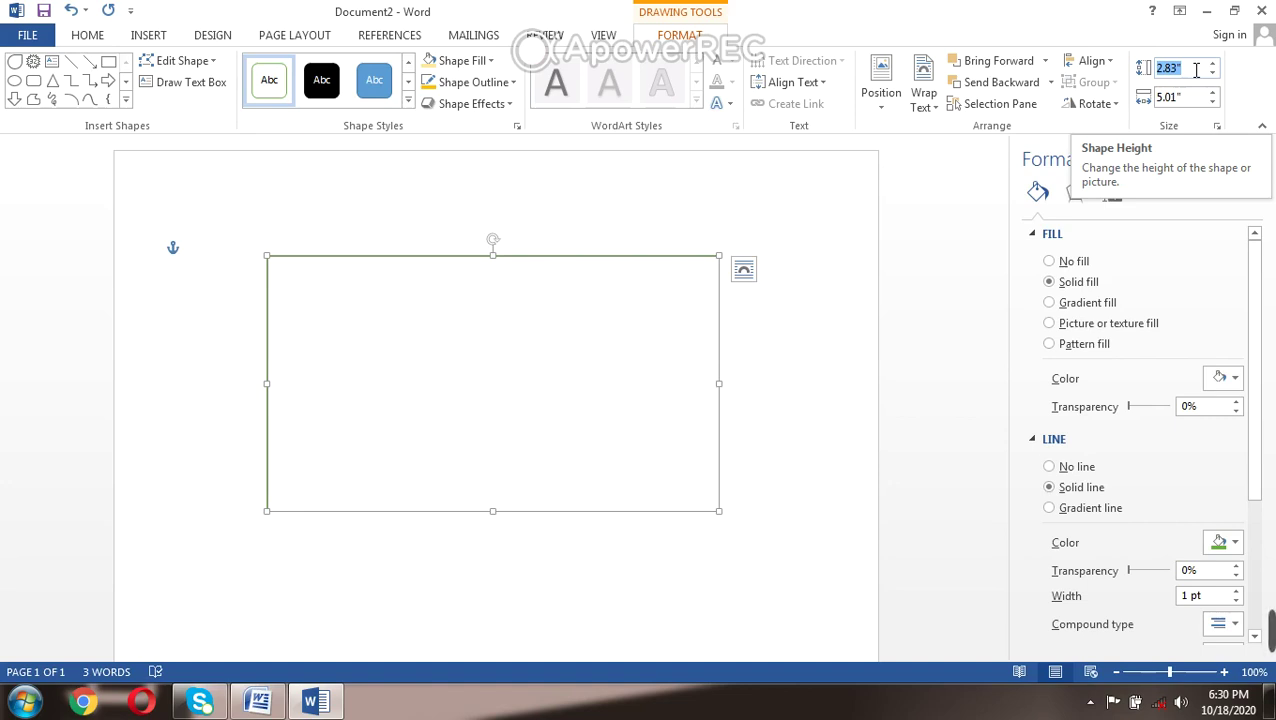
pyautogui.write('4')
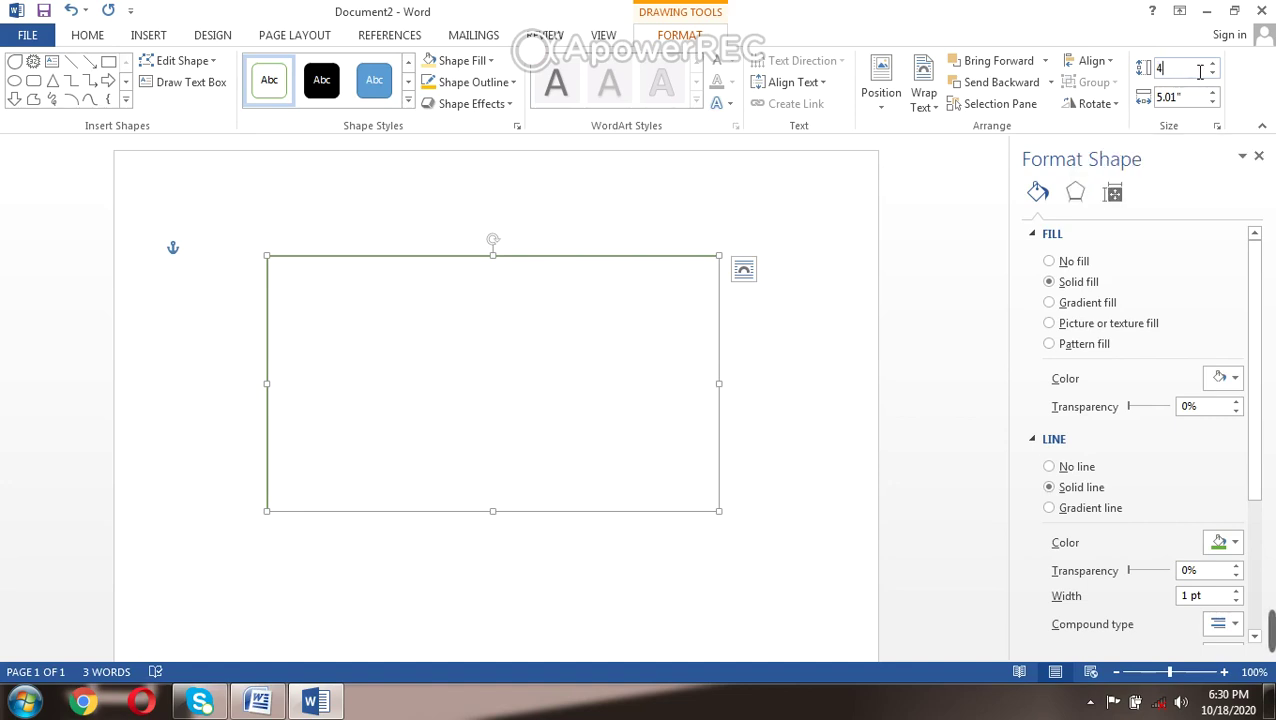
pyautogui.write('.5')
pyautogui.click(1192, 97)
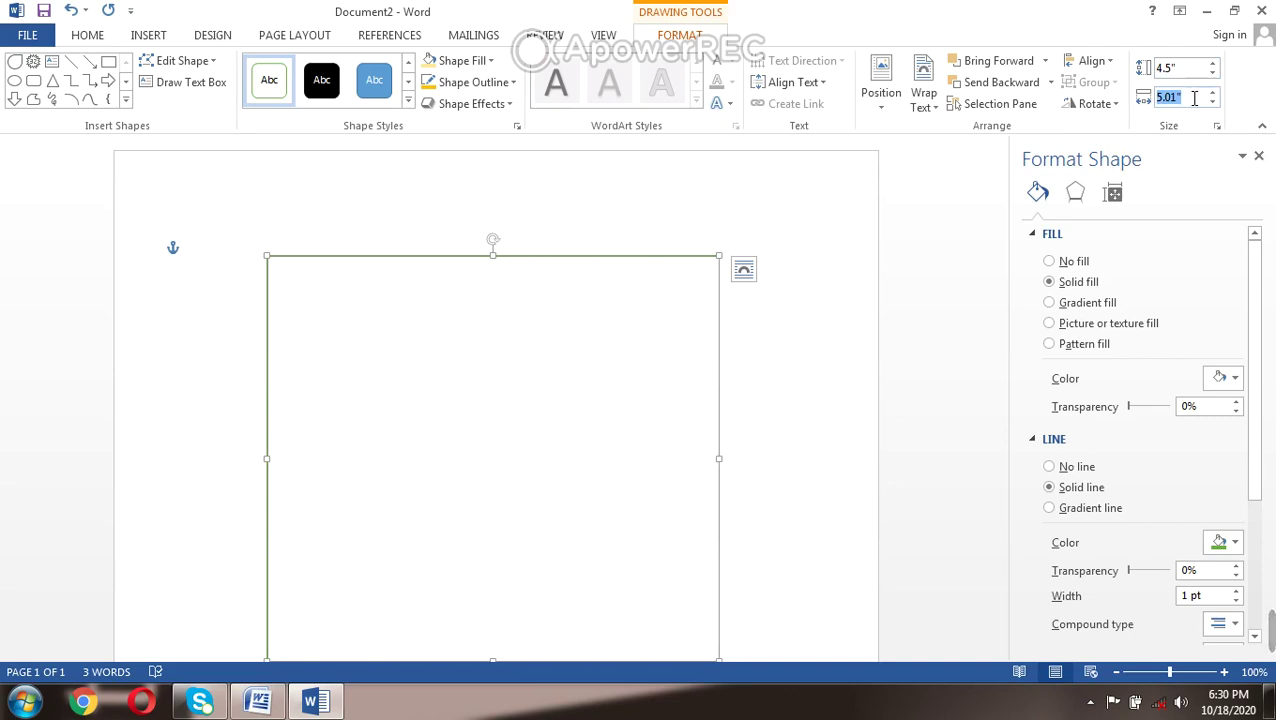
pyautogui.write('5')
pyautogui.press('Return')
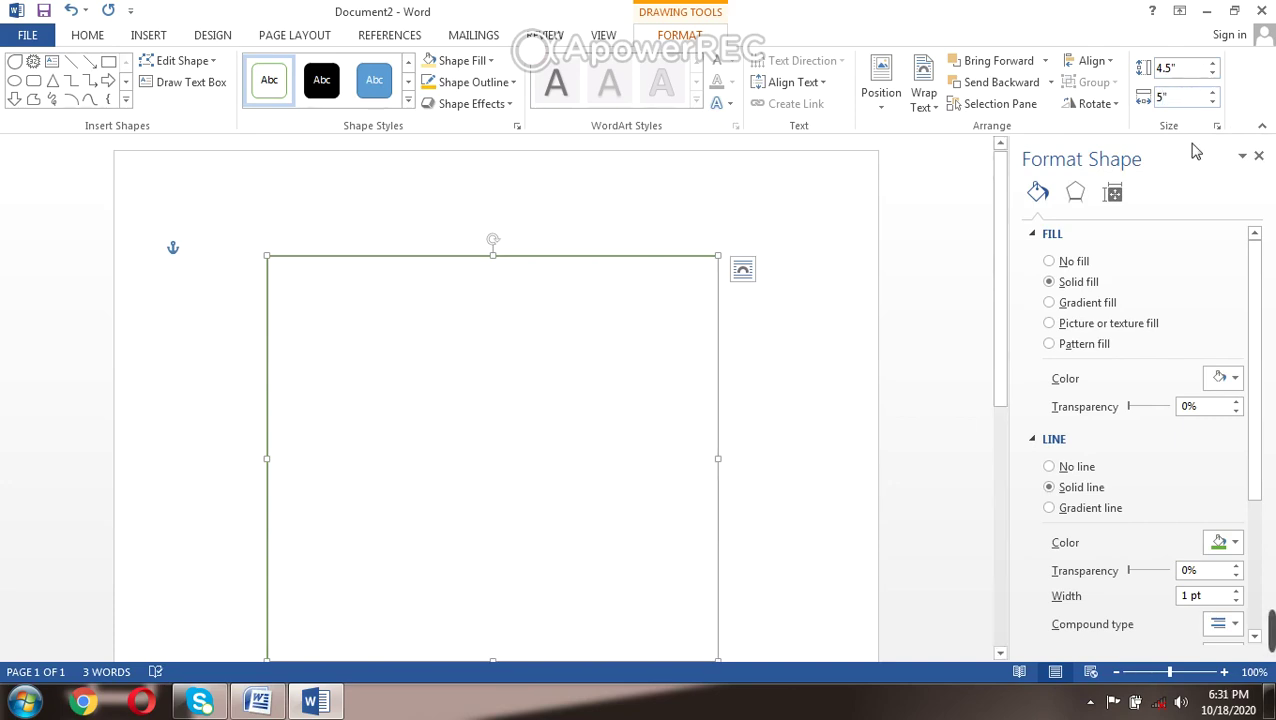
# Drag the rectangle higher up the page and bring up its Shape Fill gradient choices.
pyautogui.moveTo(646, 360); pyautogui.dragTo(634, 296)
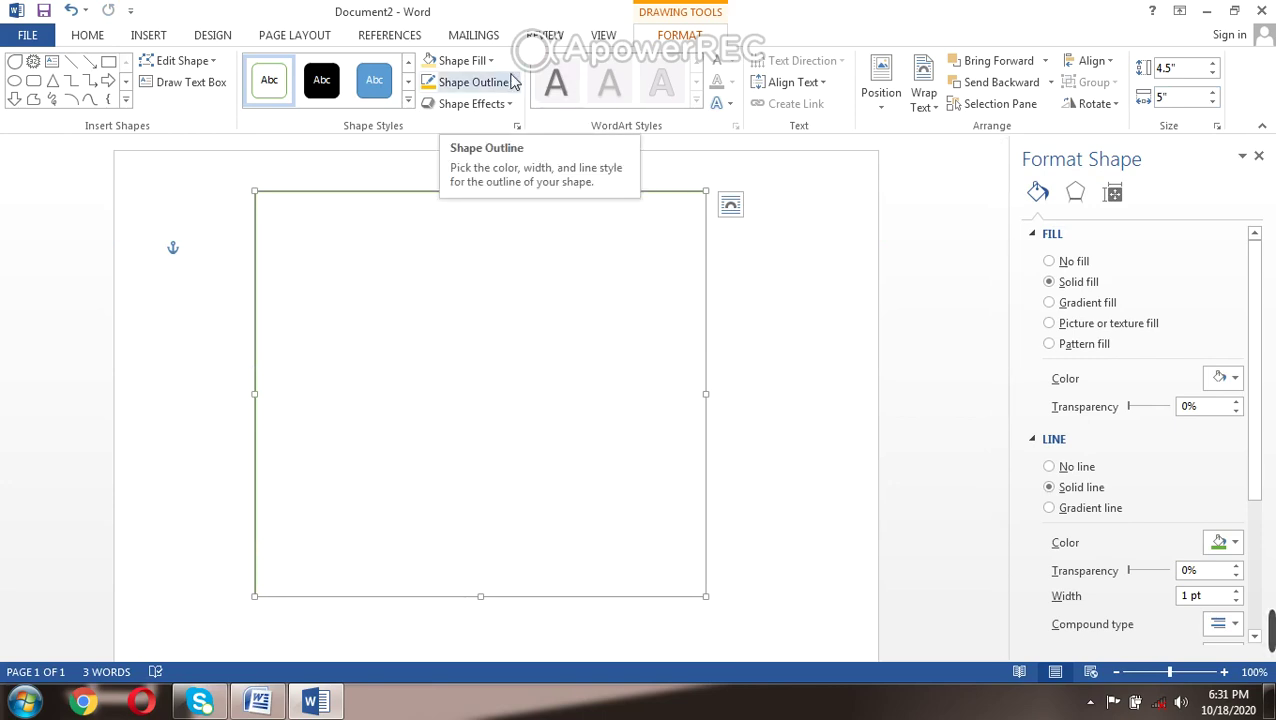
pyautogui.click(491, 62)
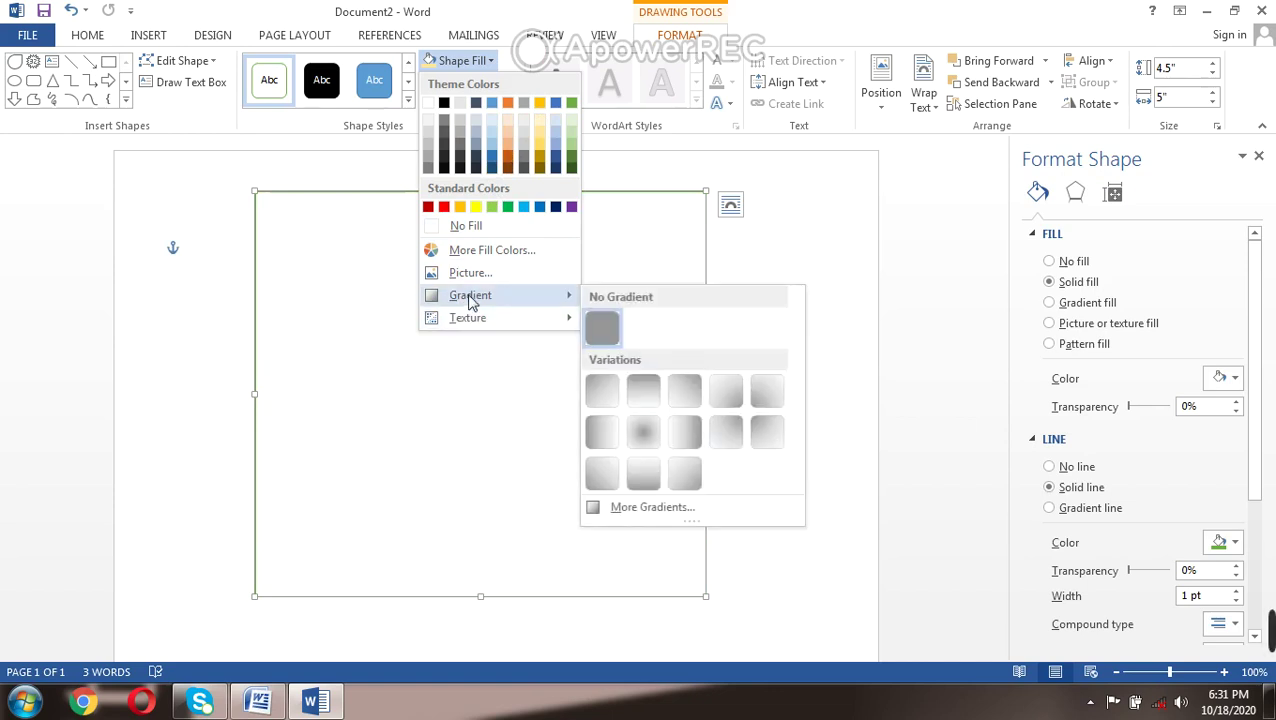
pyautogui.moveTo(470, 295)
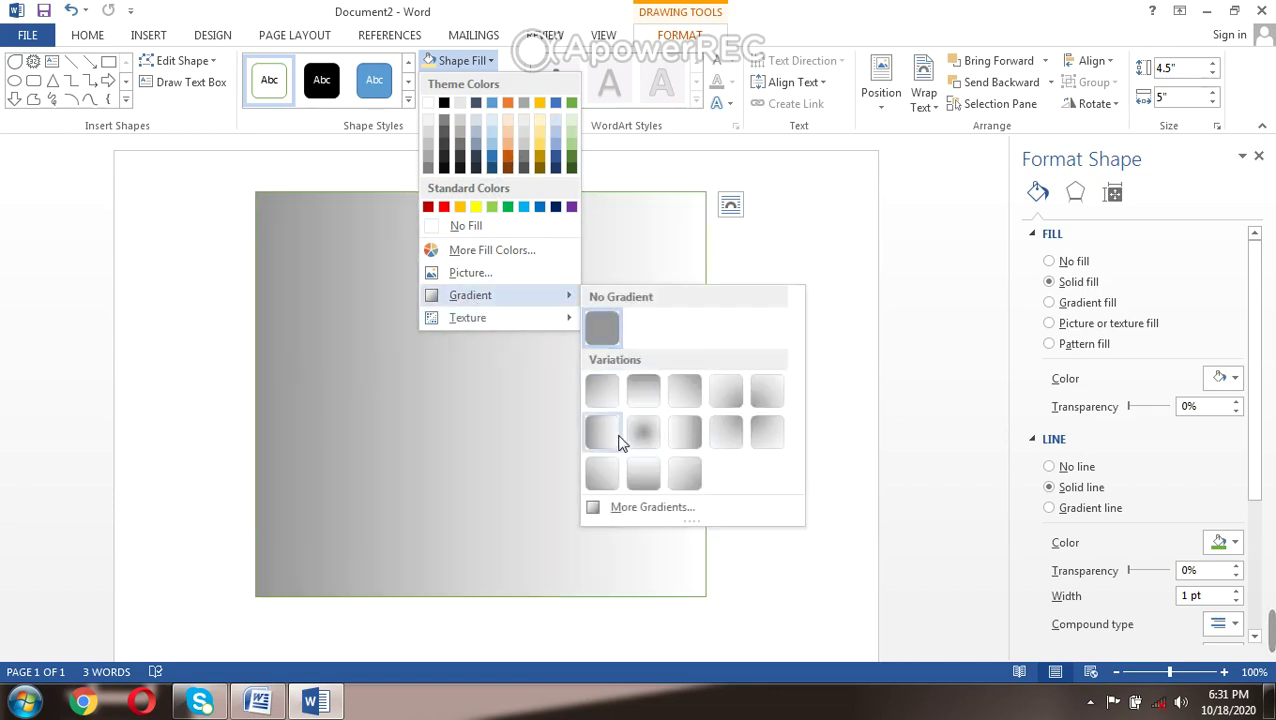
# Apply a linear gradient with a light blue first stop, then the light blue vertical preset.
pyautogui.click(618, 442)
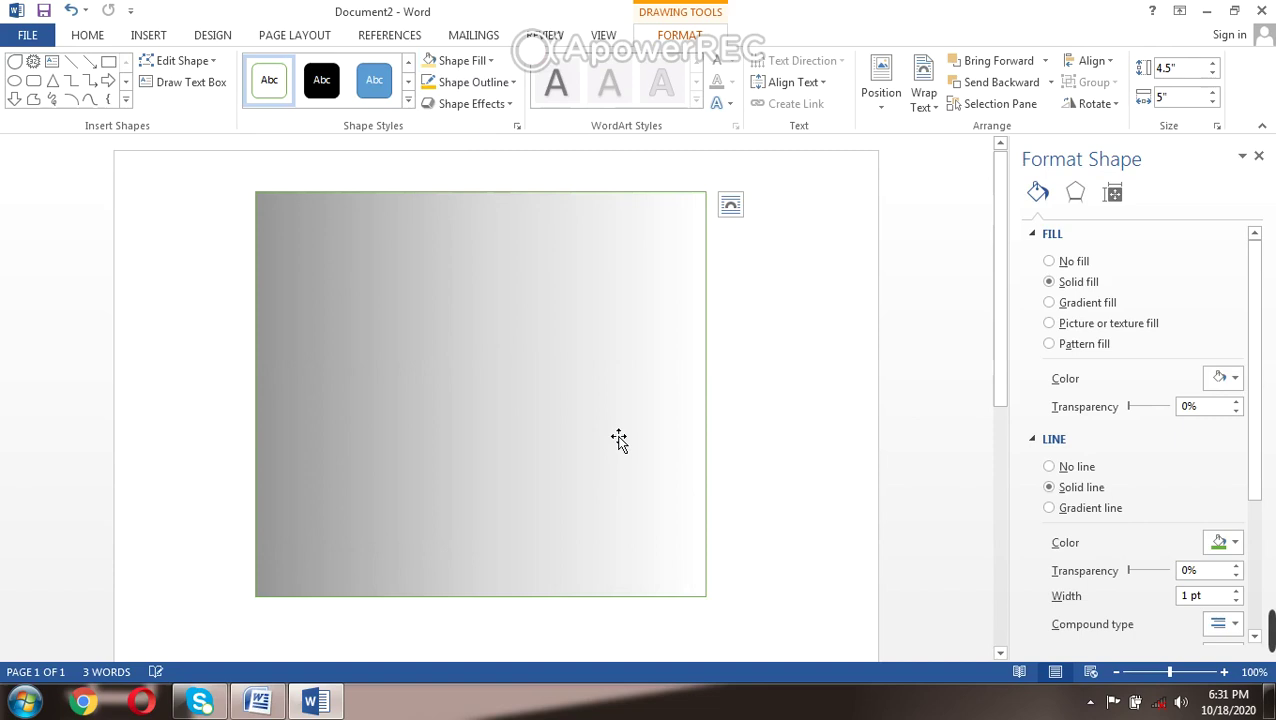
pyautogui.click(490, 61)
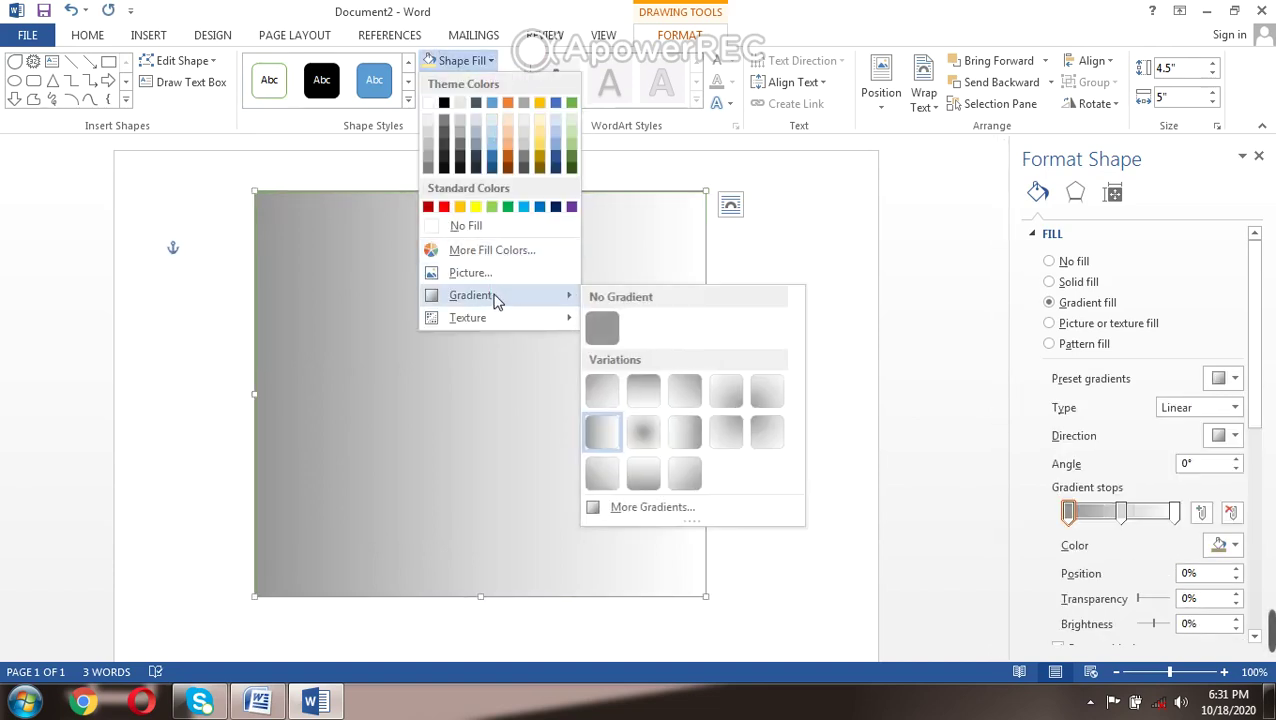
pyautogui.moveTo(470, 295)
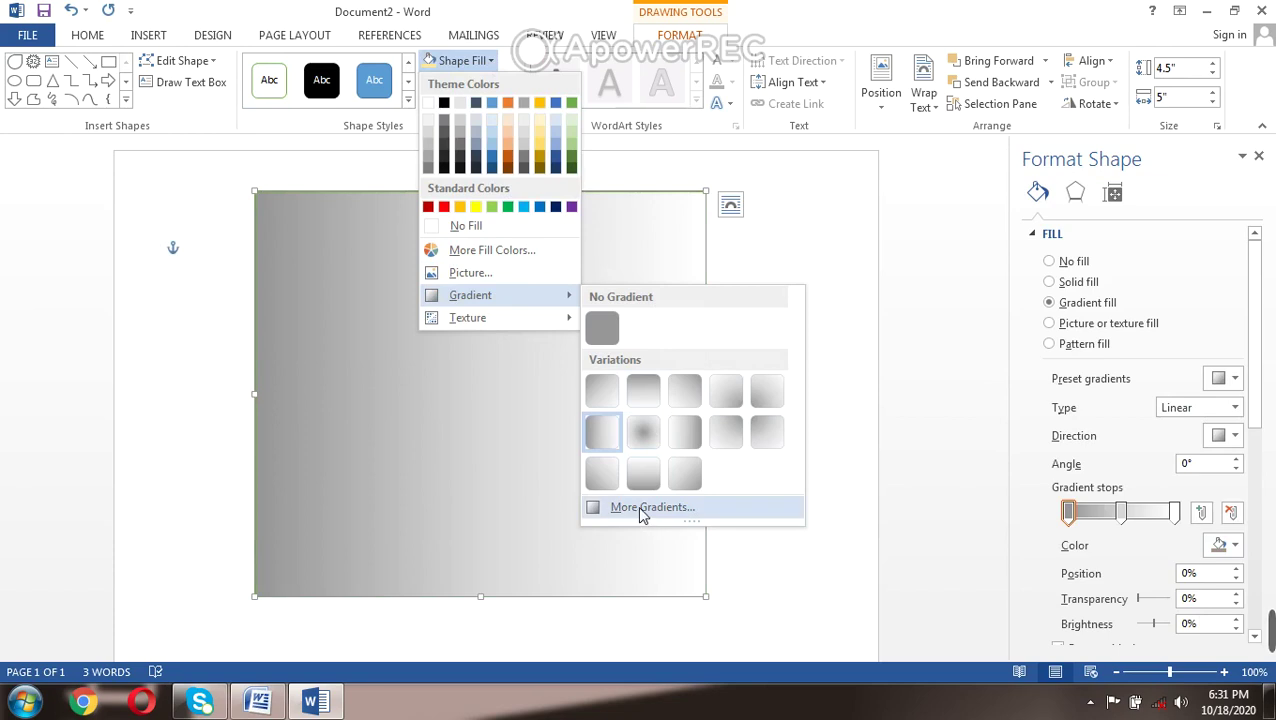
pyautogui.click(640, 512)
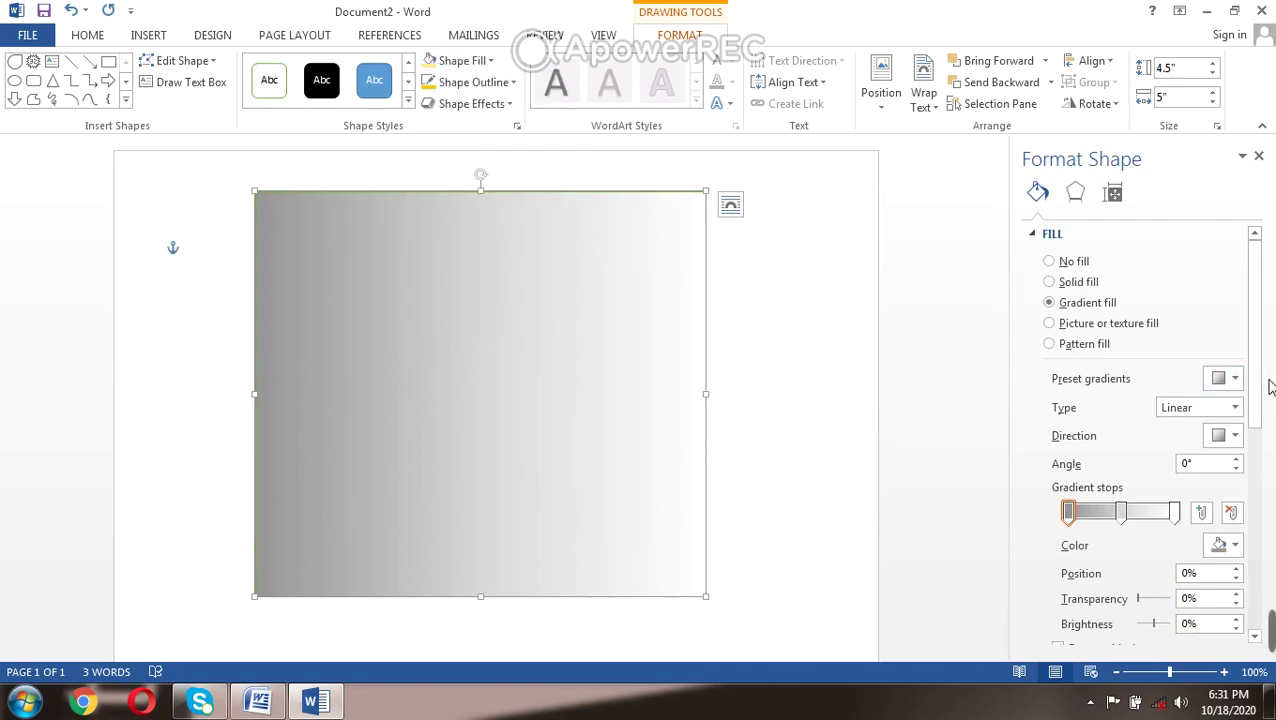
pyautogui.click(1236, 545)
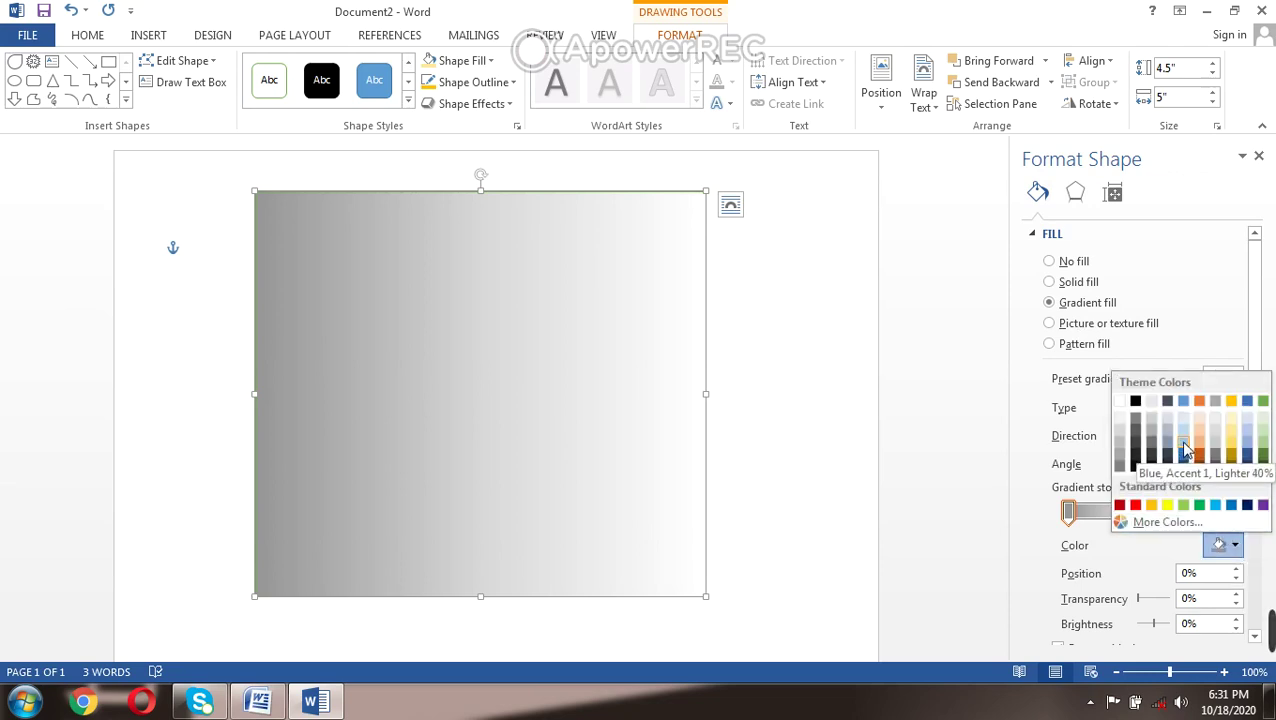
pyautogui.click(1247, 453)
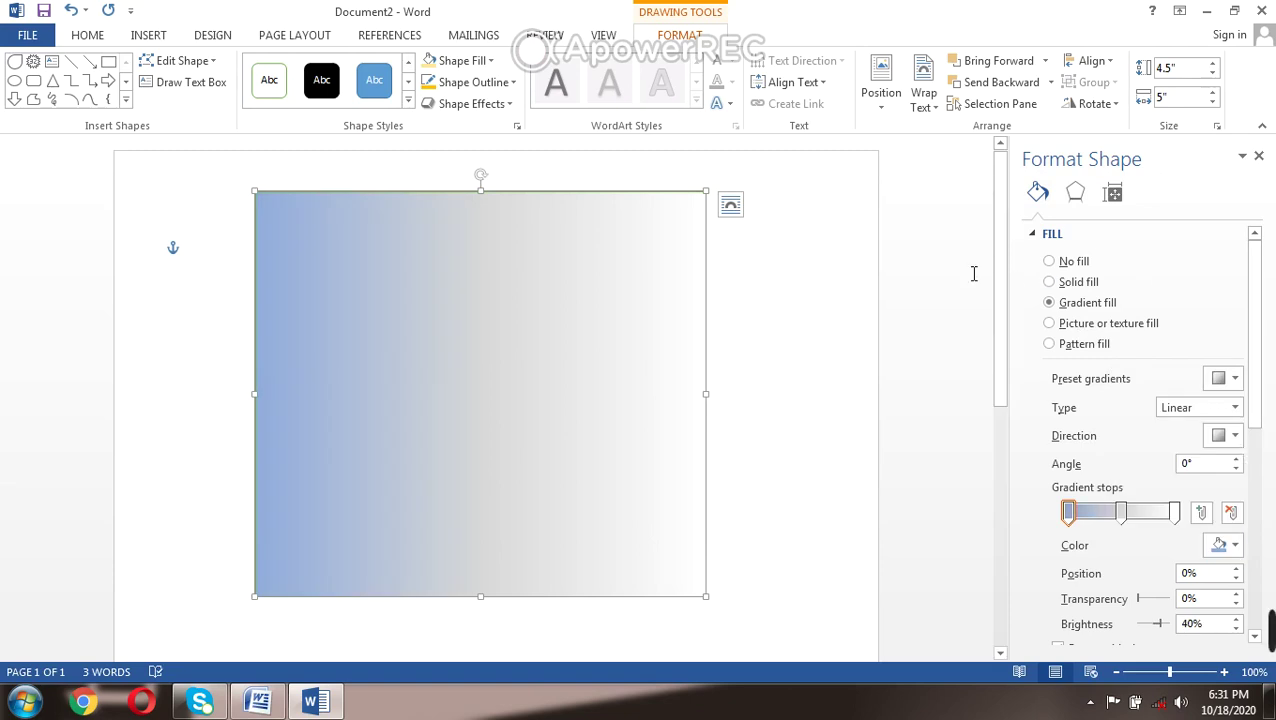
pyautogui.click(1236, 380)
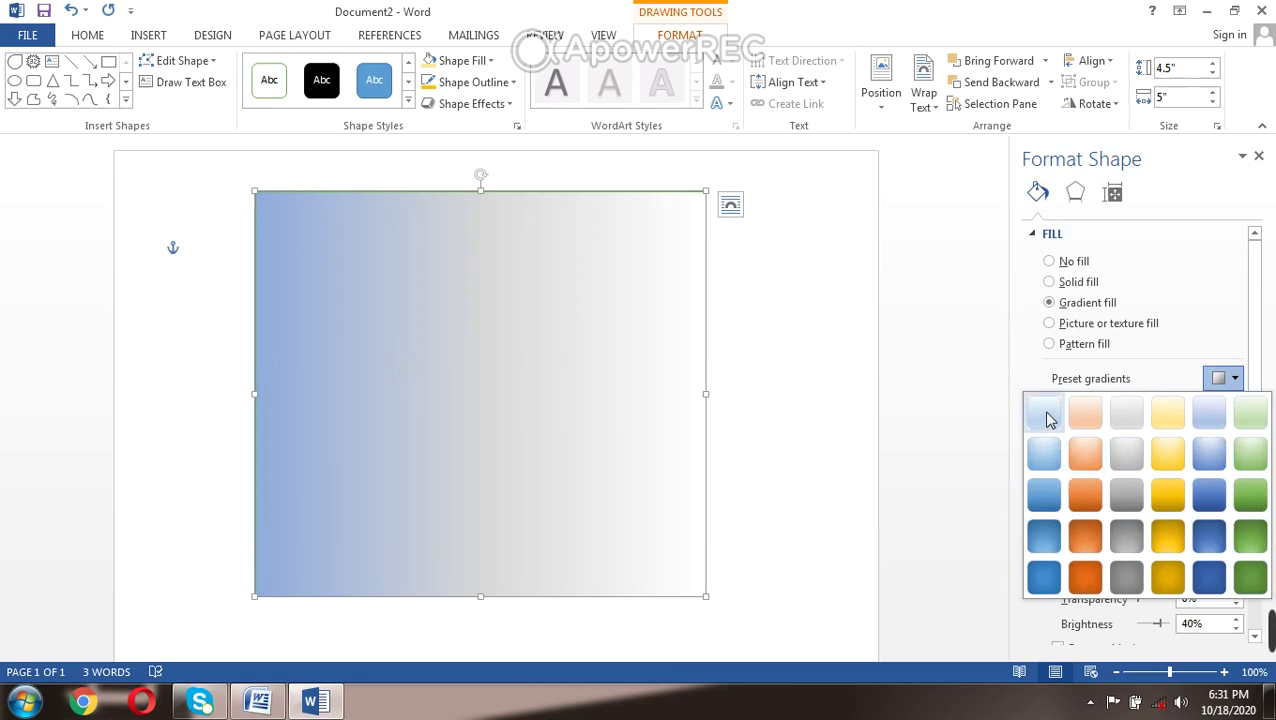
pyautogui.click(1046, 416)
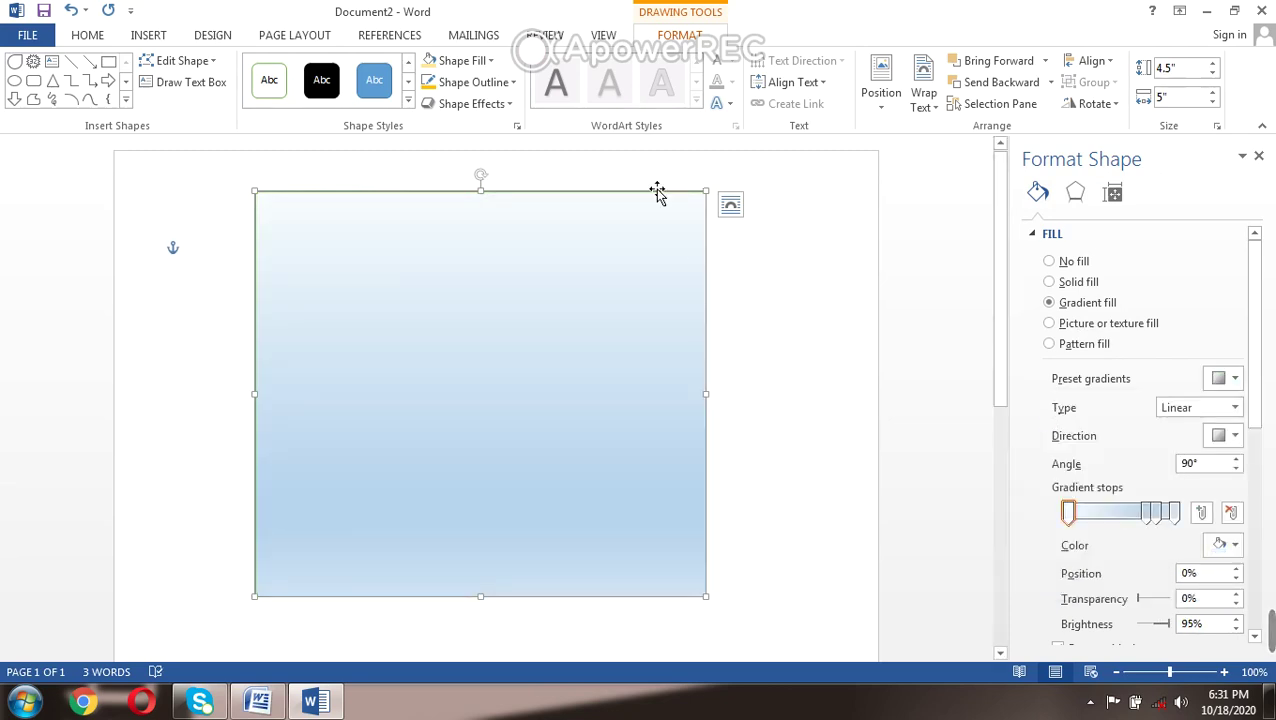
# Set the rectangle's Shape Outline to No Outline, then deselect and reselect it to check.
pyautogui.click(473, 83)
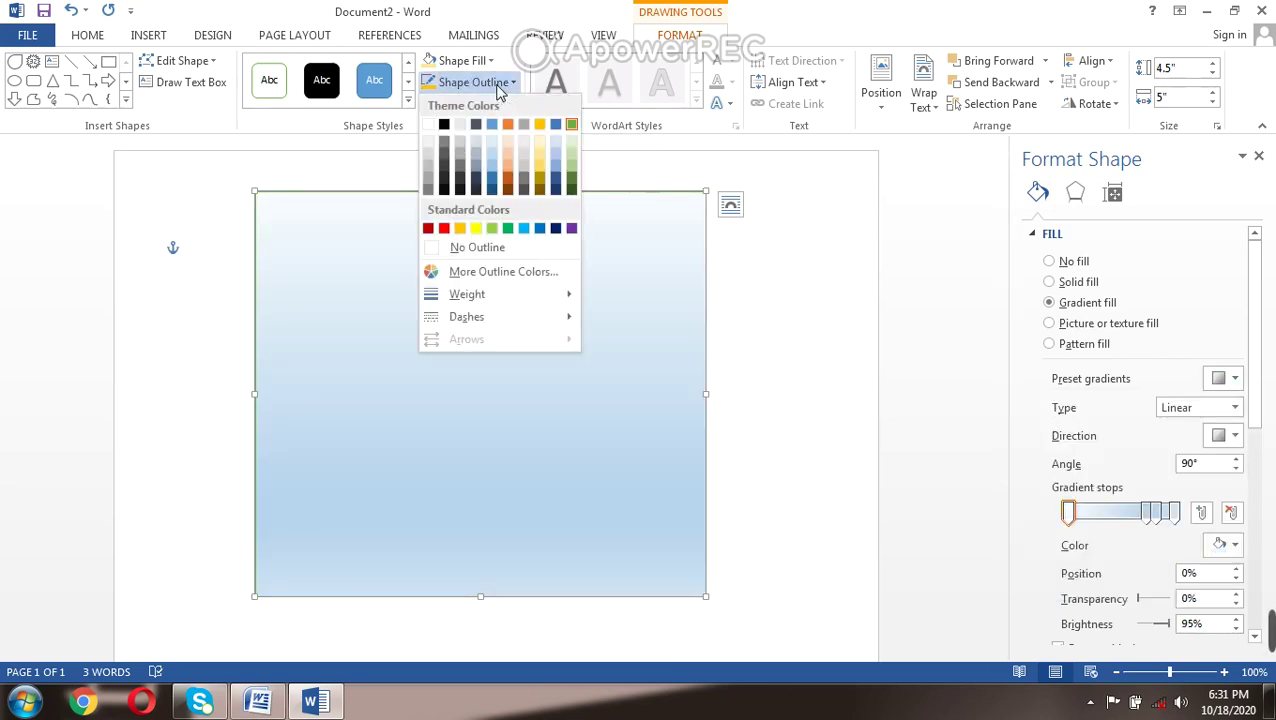
pyautogui.click(470, 247)
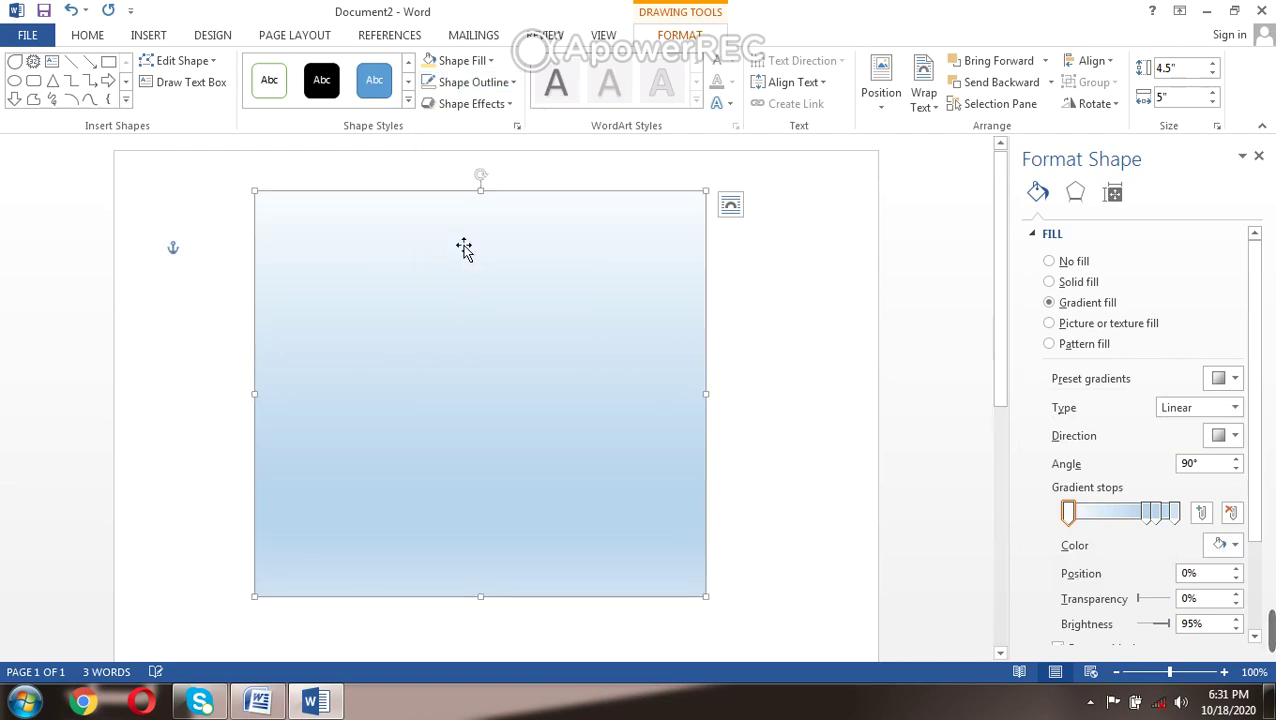
pyautogui.click(499, 86)
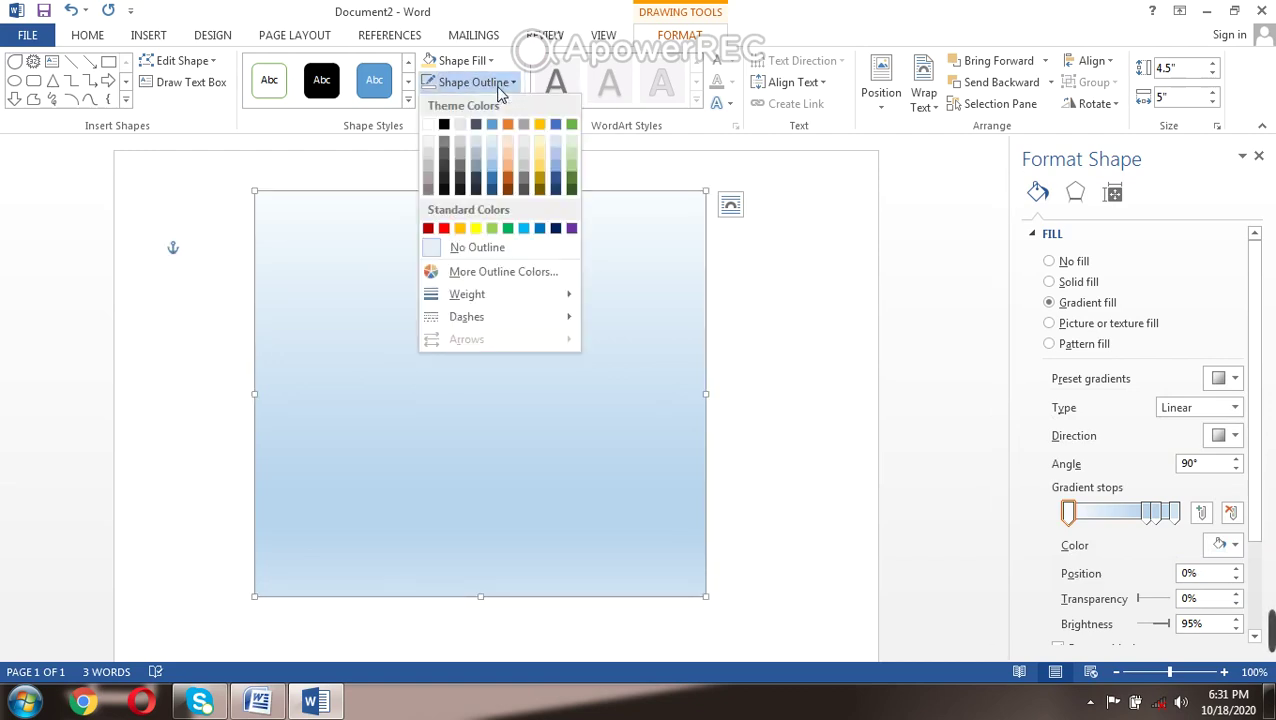
pyautogui.click(436, 257)
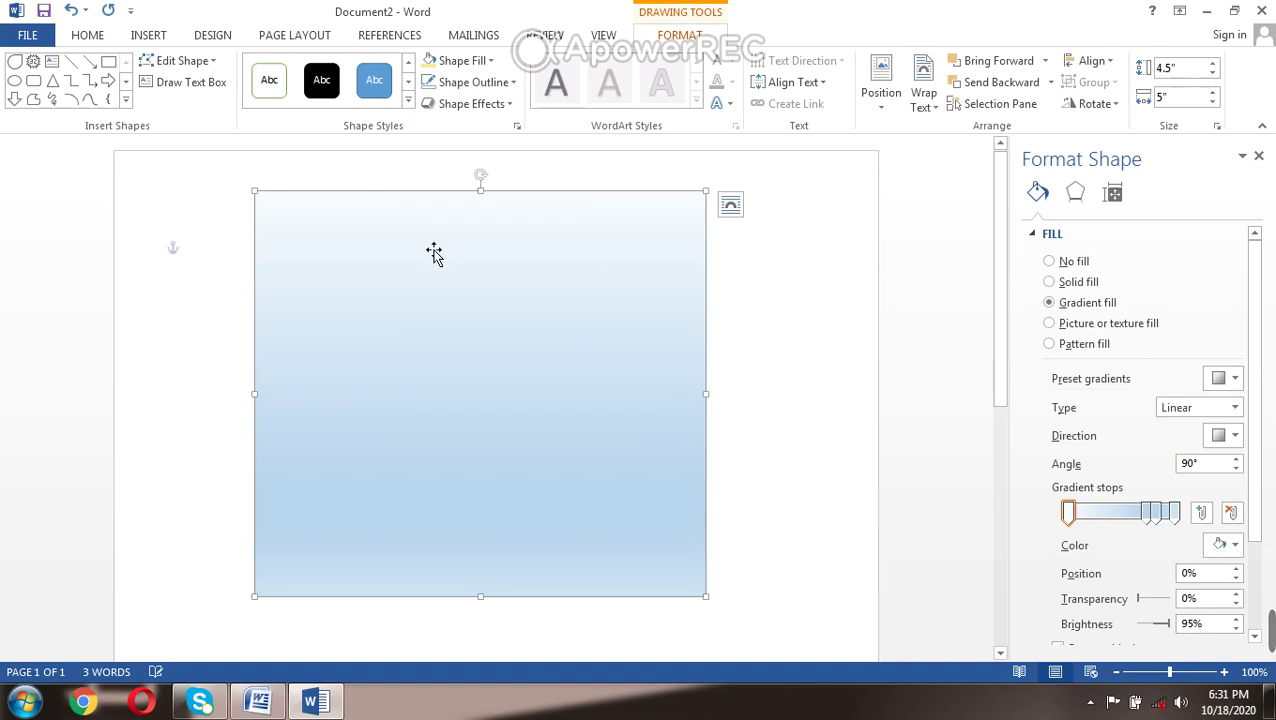
pyautogui.click(197, 372)
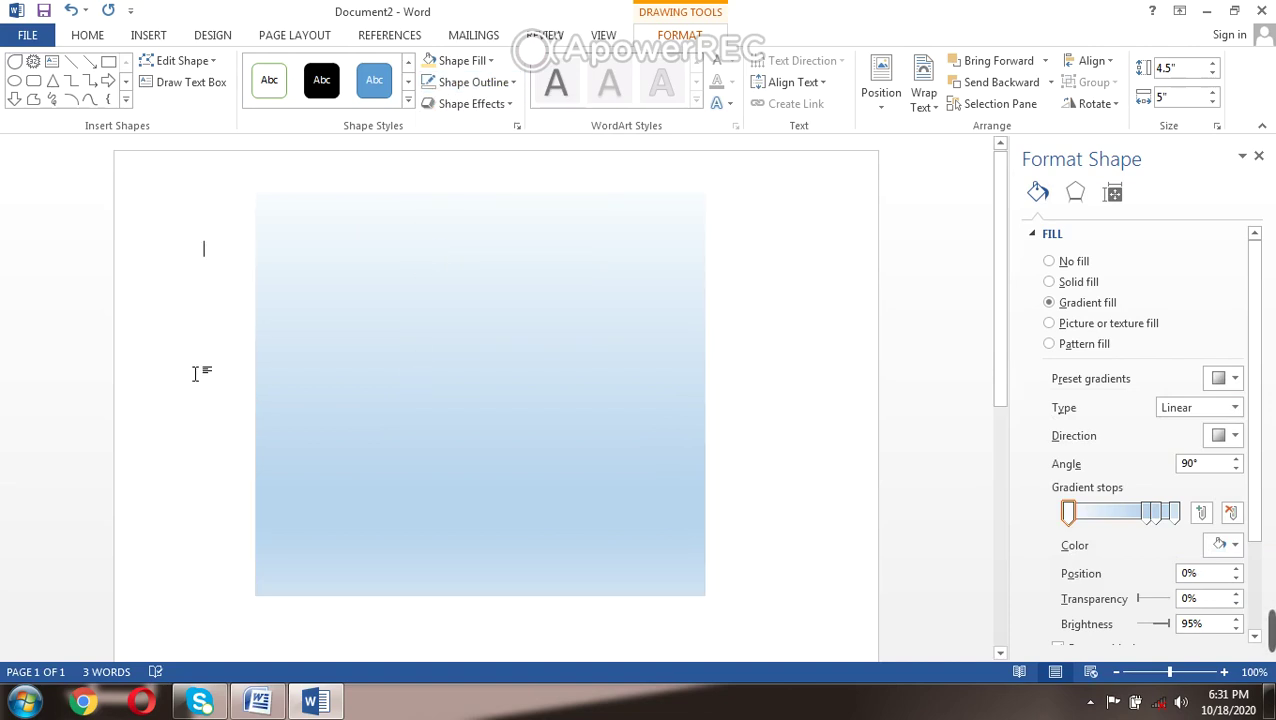
pyautogui.click(371, 378)
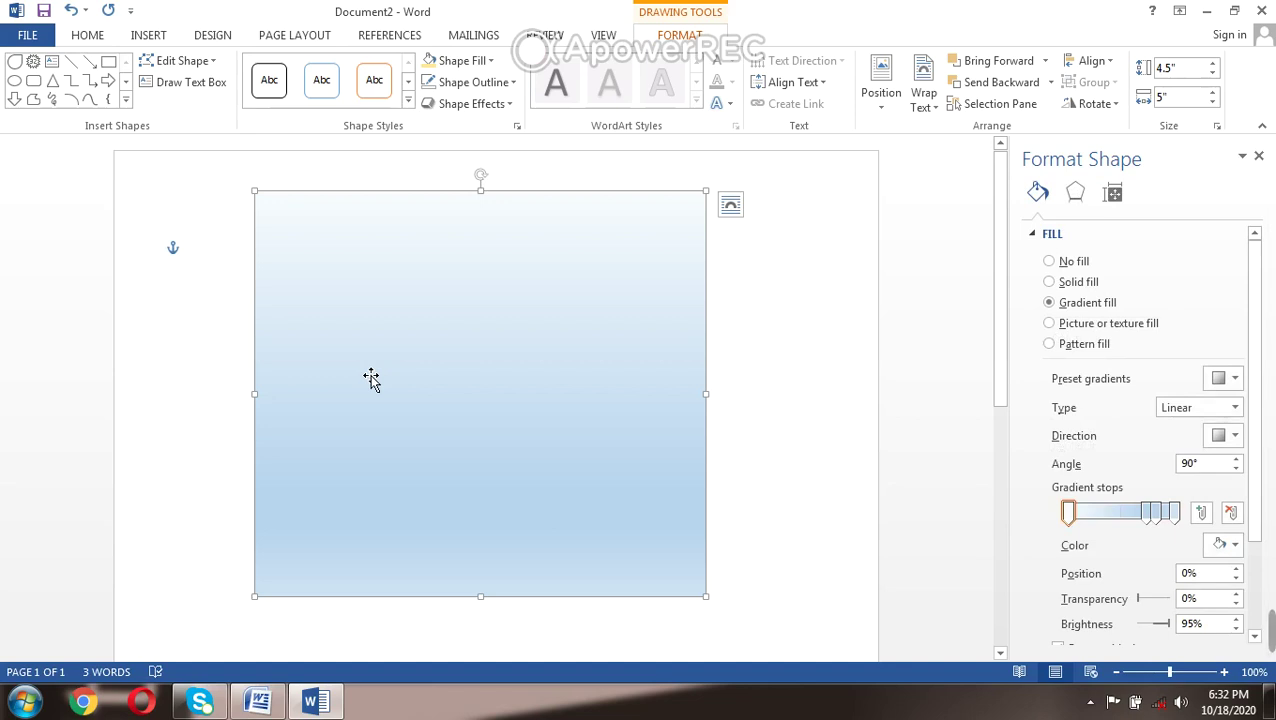